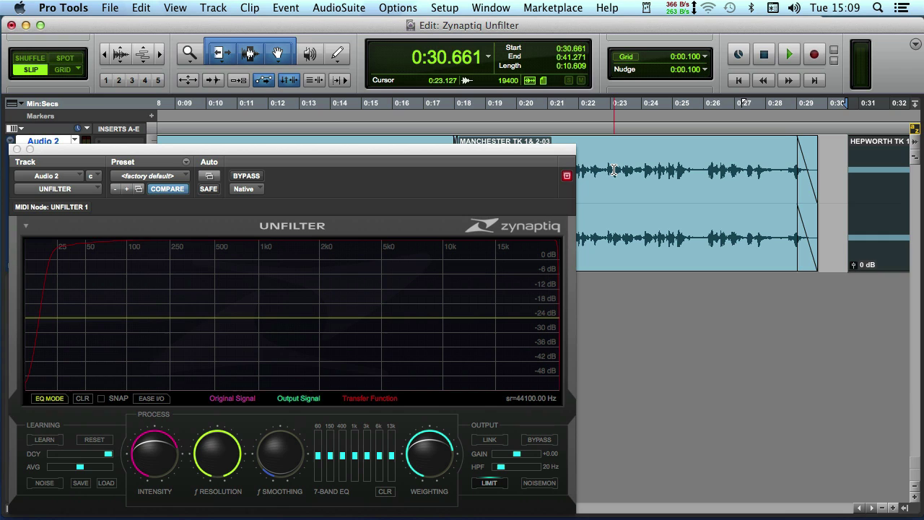
Play the dialogue from 0:23.568, then select the 0:25.611–0:26.099 pause as room tone
{"action": "left_click", "coordinate": [613, 169]}
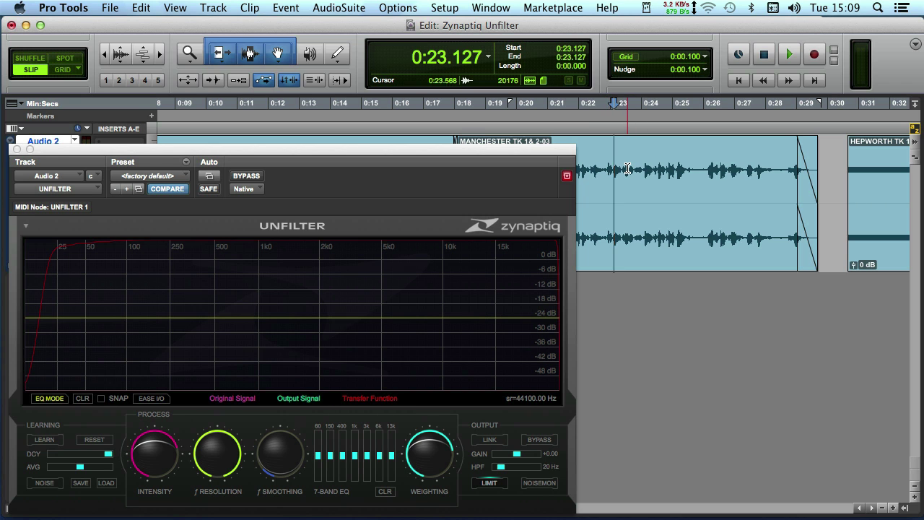
{"action": "left_click", "coordinate": [627, 169]}
{"action": "key", "text": "space"}
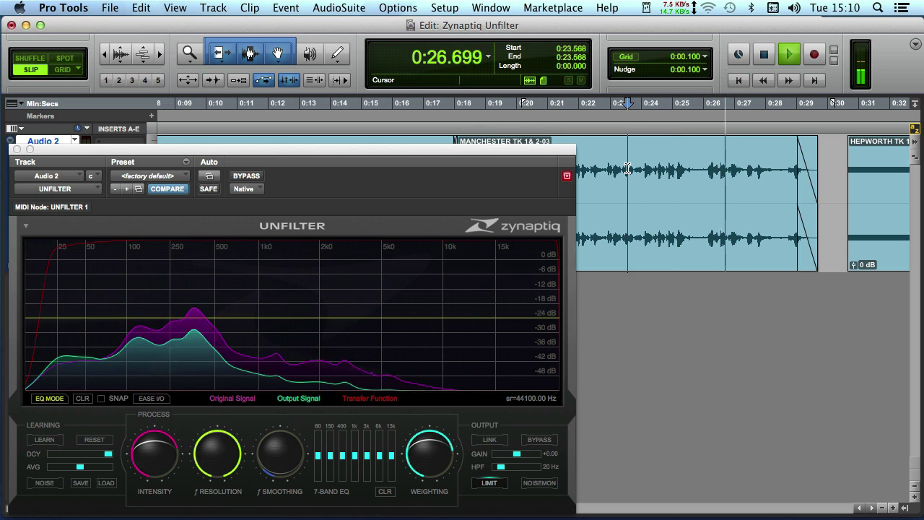
{"action": "key", "text": "space"}
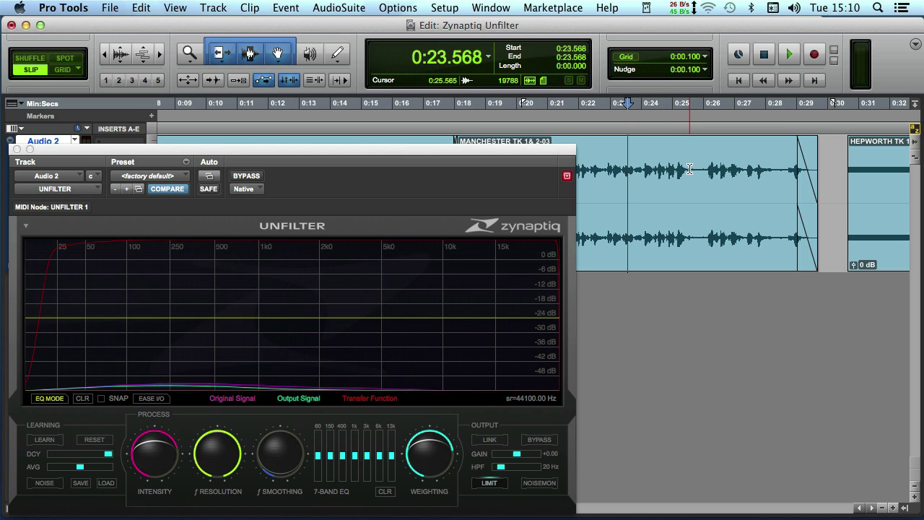
{"action": "left_click_drag", "start_coordinate": [691, 169], "coordinate": [706, 166]}
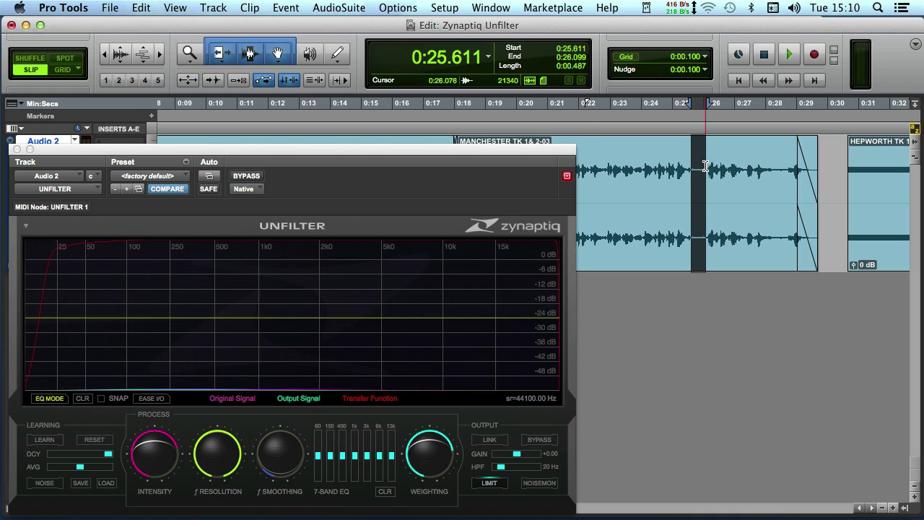
Let Unfilter LEARN the selected pause during playback, then save the profile as 'Manchester 4'
{"action": "left_click", "coordinate": [42, 443]}
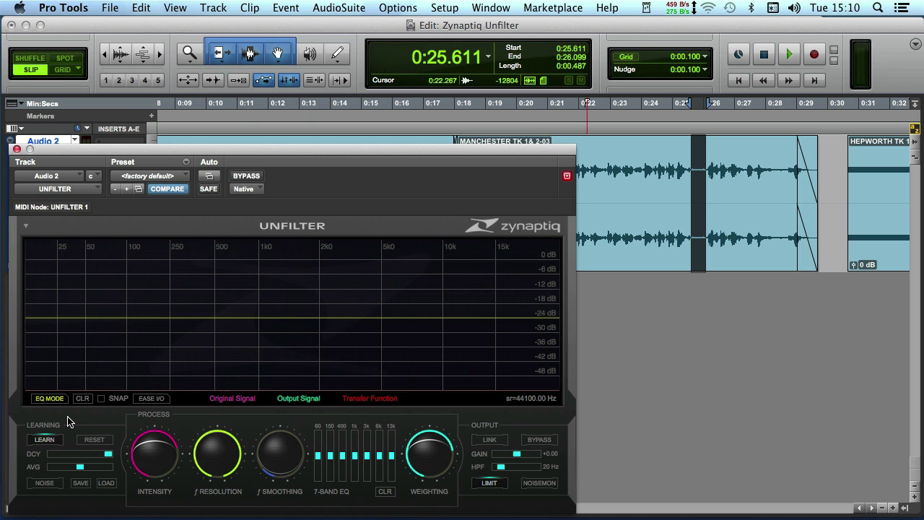
{"action": "key", "text": "space"}
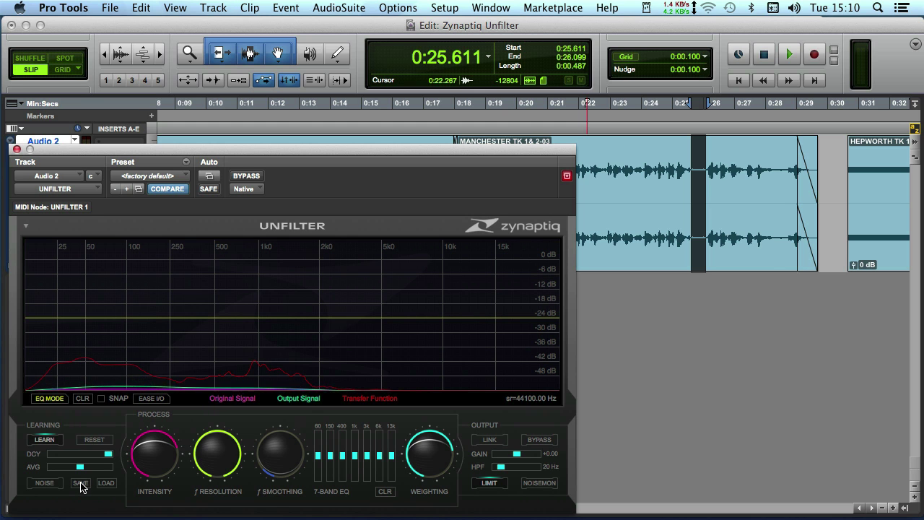
{"action": "left_click", "coordinate": [80, 482]}
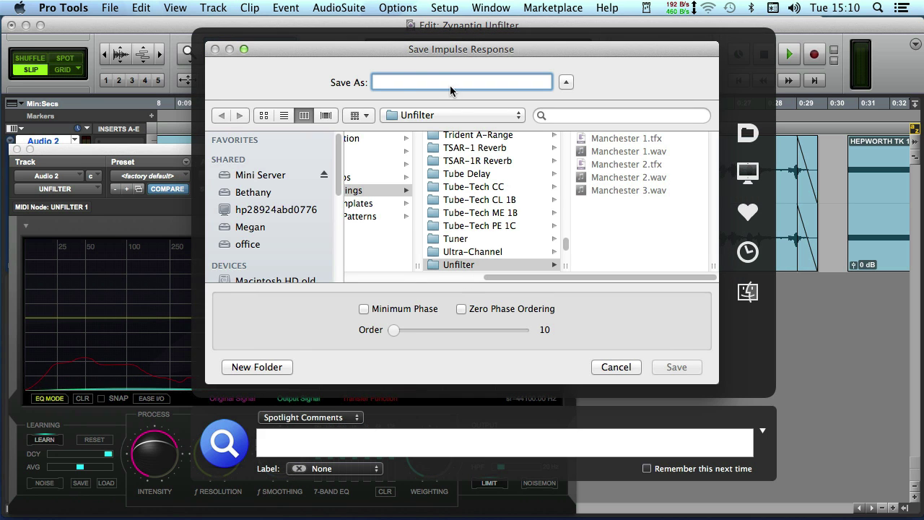
{"action": "type", "text": "Ma"}
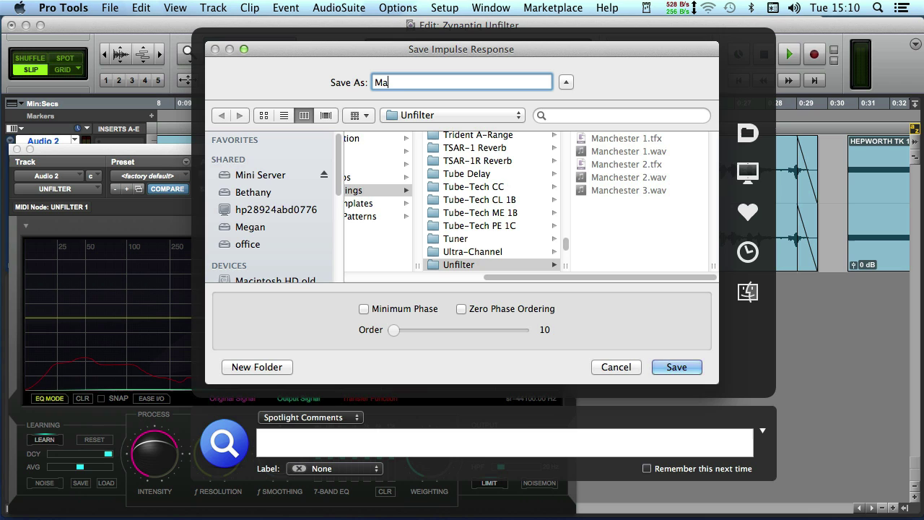
{"action": "type", "text": "nchester 4"}
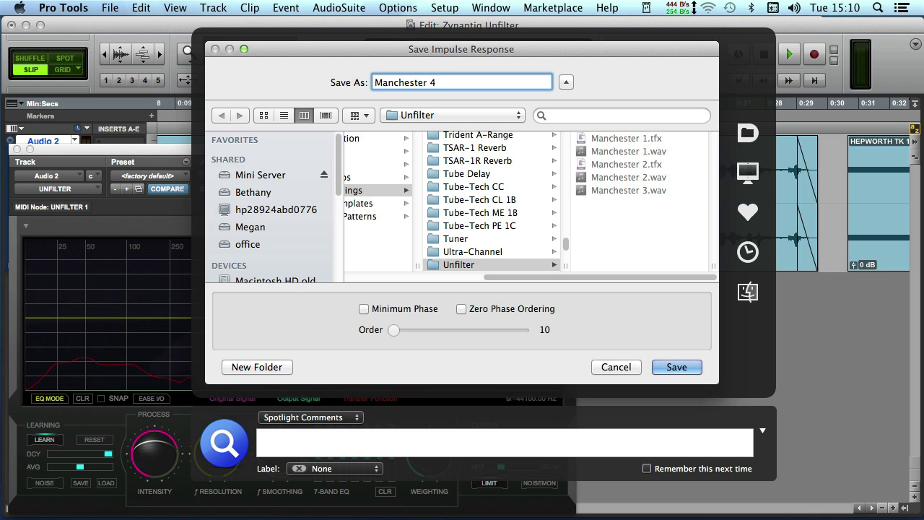
{"action": "key", "text": "Return"}
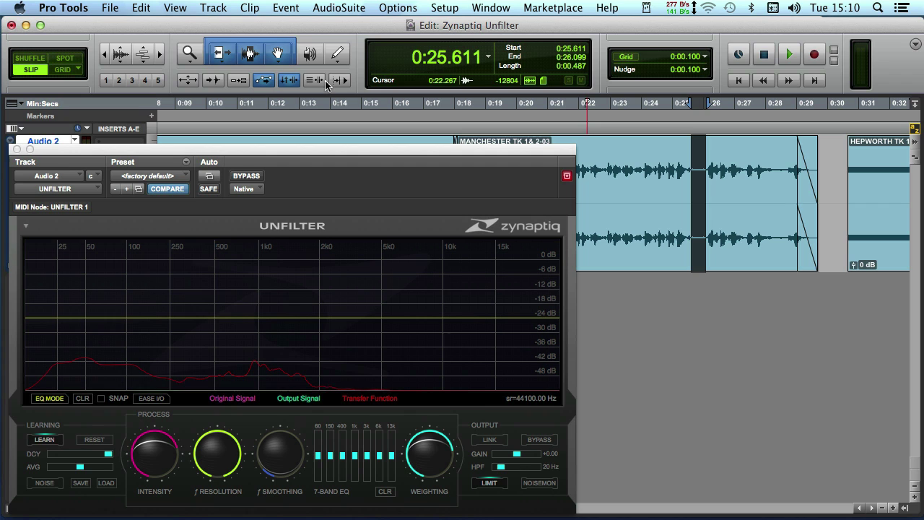
Bypass the inserted Unfilter plug-in and close its window
{"action": "left_click", "coordinate": [246, 177]}
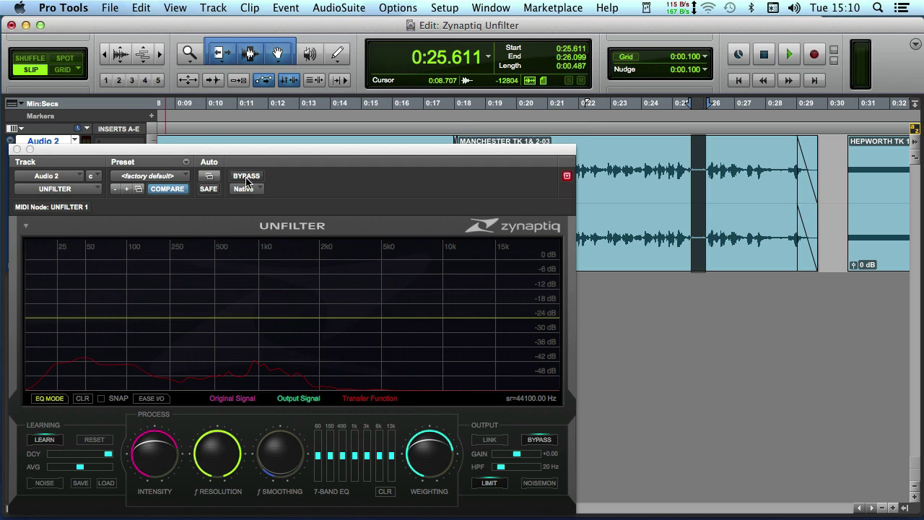
{"action": "left_click", "coordinate": [246, 178]}
{"action": "left_click", "coordinate": [12, 150]}
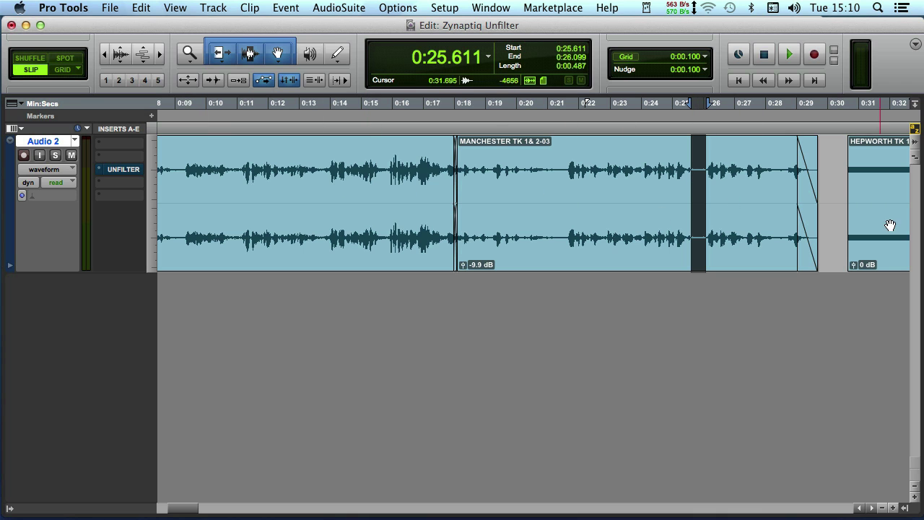
Open Zynaptiq UNFILTER as an AudioSuite process and load the Manchester 4.wav profile
{"action": "left_click", "coordinate": [346, 9]}
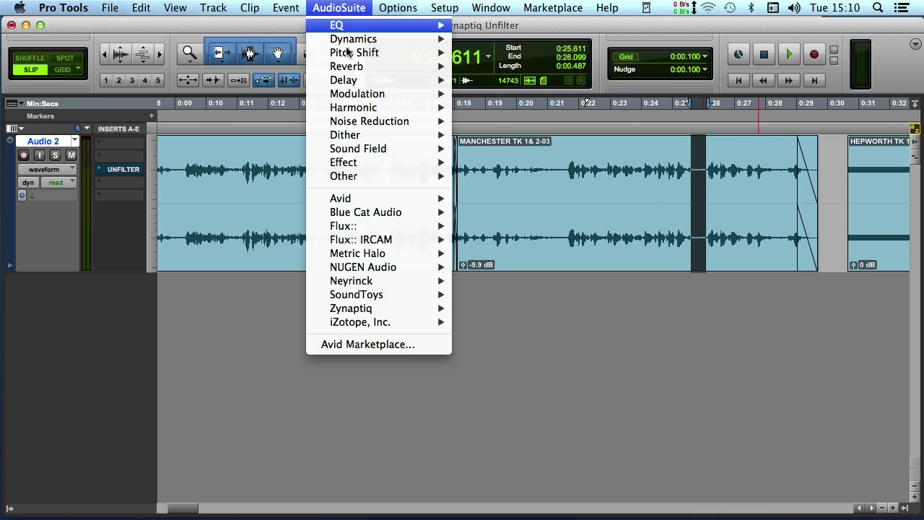
{"action": "mouse_move", "coordinate": [348, 309]}
{"action": "left_click", "coordinate": [481, 309]}
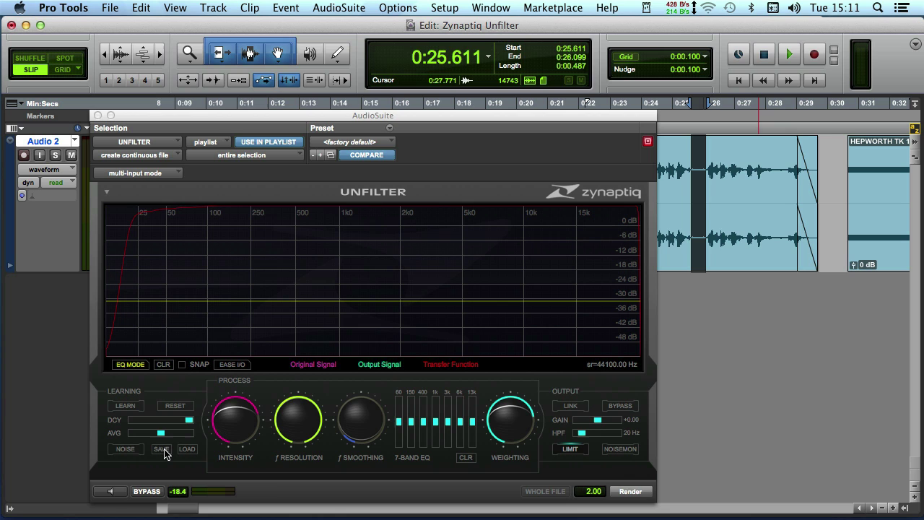
{"action": "left_click", "coordinate": [187, 448]}
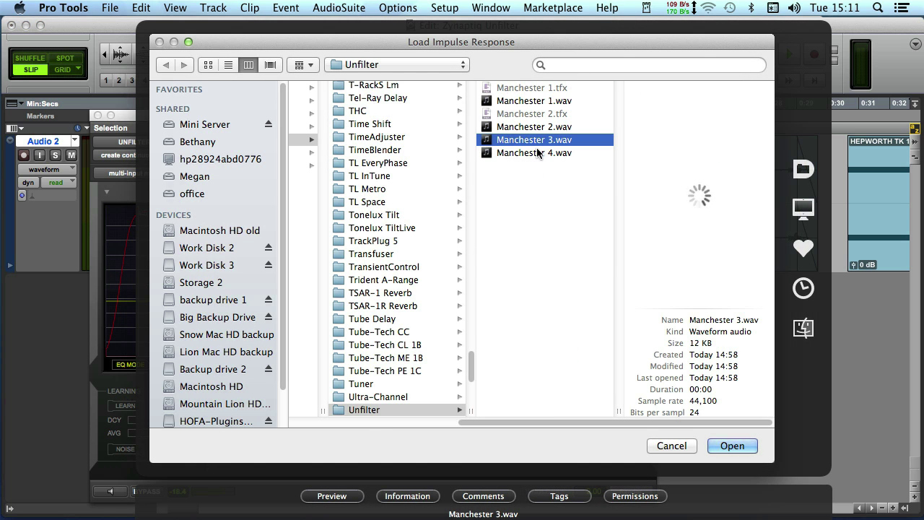
{"action": "left_click", "coordinate": [539, 152]}
{"action": "left_click", "coordinate": [731, 445]}
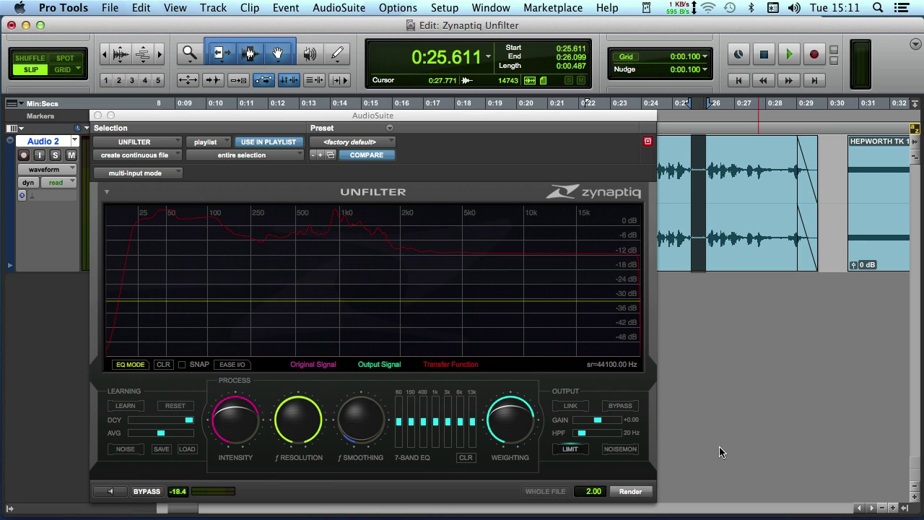
Select the HEPWORTH clip and preview the Unfilter processing on it
{"action": "mouse_move", "coordinate": [200, 270]}
{"action": "left_click", "coordinate": [892, 251]}
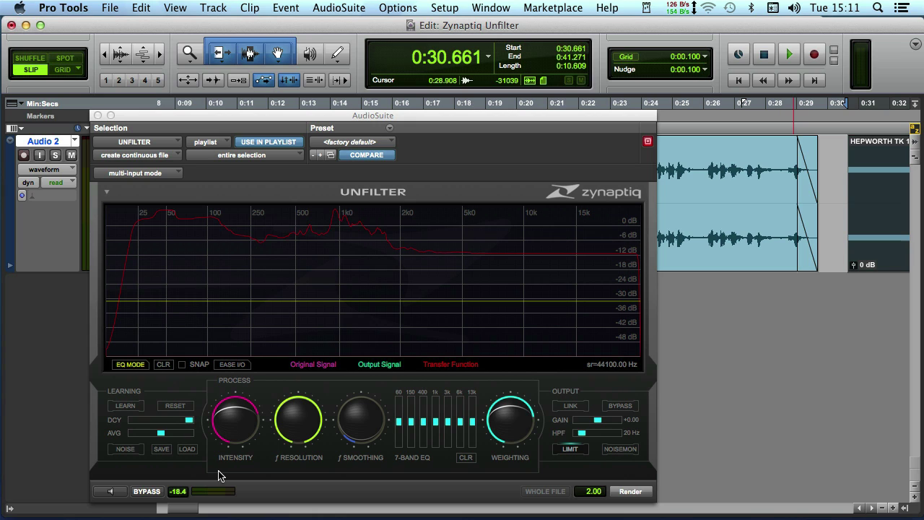
{"action": "left_click", "coordinate": [108, 492]}
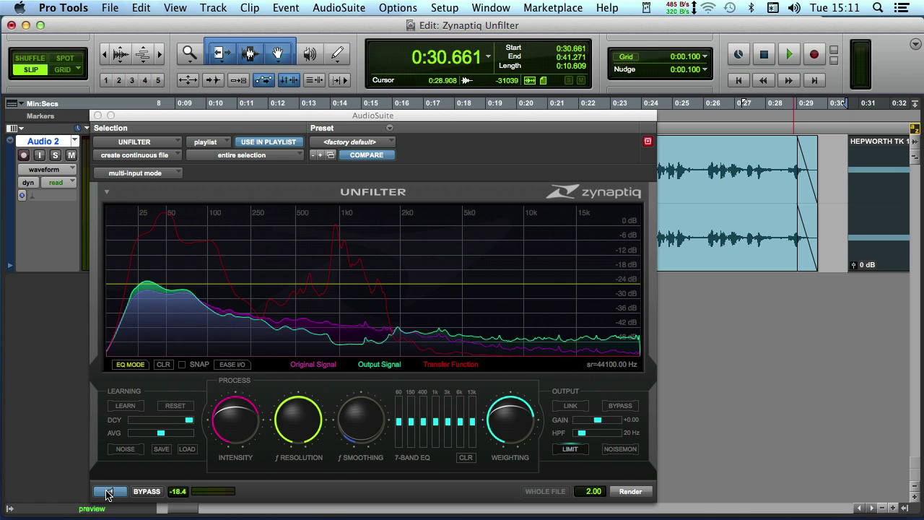
Lower the Intensity, Weighting and ƒ Resolution knobs and boost the 1k EQ band slightly
{"action": "left_click_drag", "start_coordinate": [237, 413], "coordinate": [229, 436]}
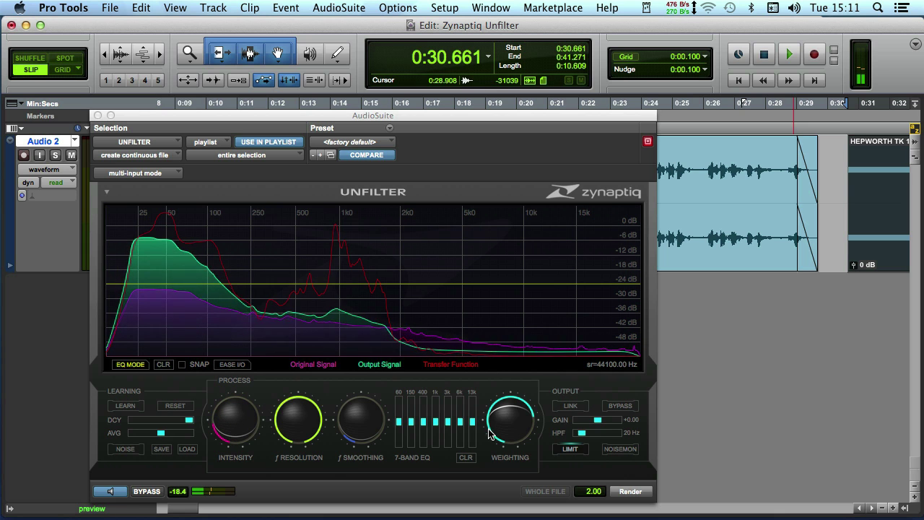
{"action": "left_click_drag", "start_coordinate": [514, 423], "coordinate": [512, 449]}
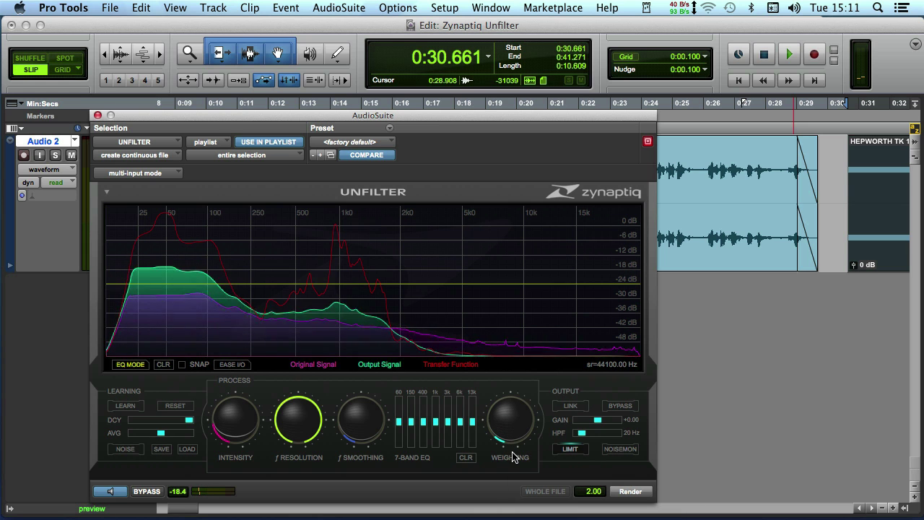
{"action": "mouse_move", "coordinate": [290, 410]}
{"action": "left_mouse_down"}
{"action": "mouse_move", "coordinate": [288, 454]}
{"action": "mouse_move", "coordinate": [290, 417]}
{"action": "mouse_move", "coordinate": [287, 425]}
{"action": "left_mouse_up"}
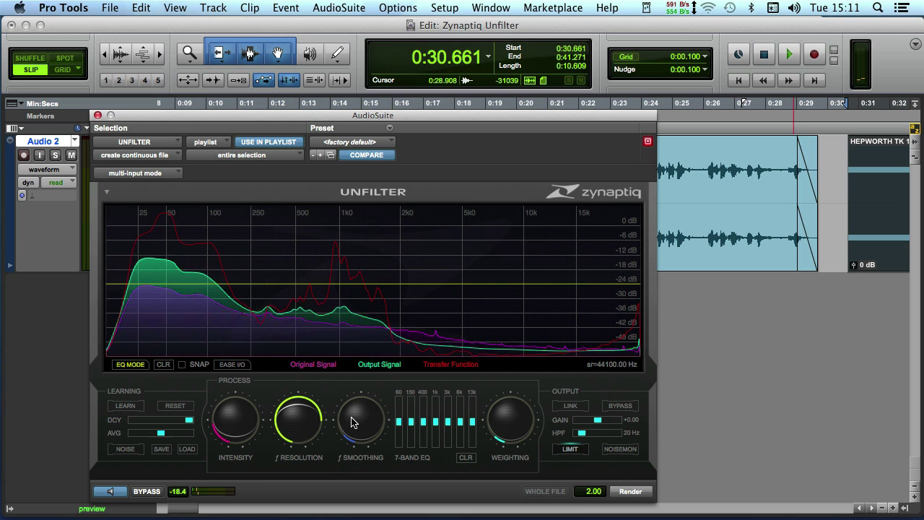
{"action": "left_click_drag", "start_coordinate": [434, 422], "coordinate": [435, 417]}
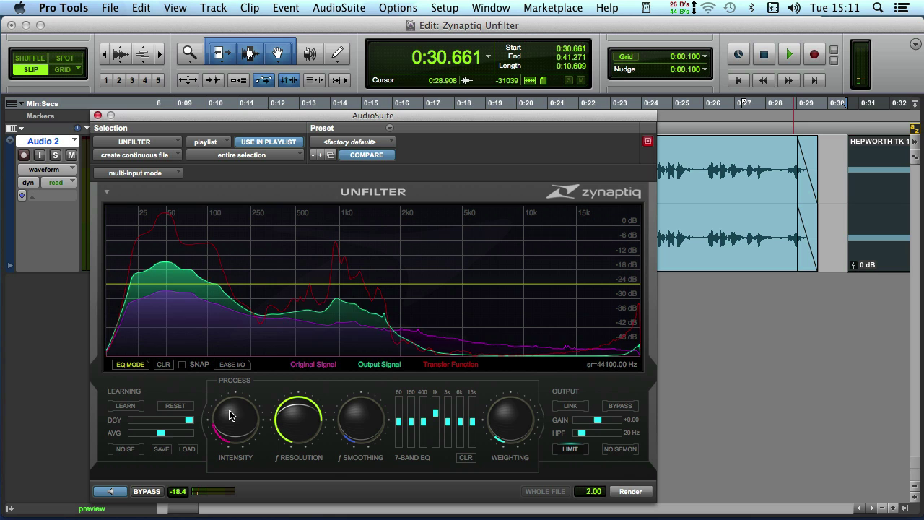
{"action": "left_click_drag", "start_coordinate": [228, 414], "coordinate": [230, 412]}
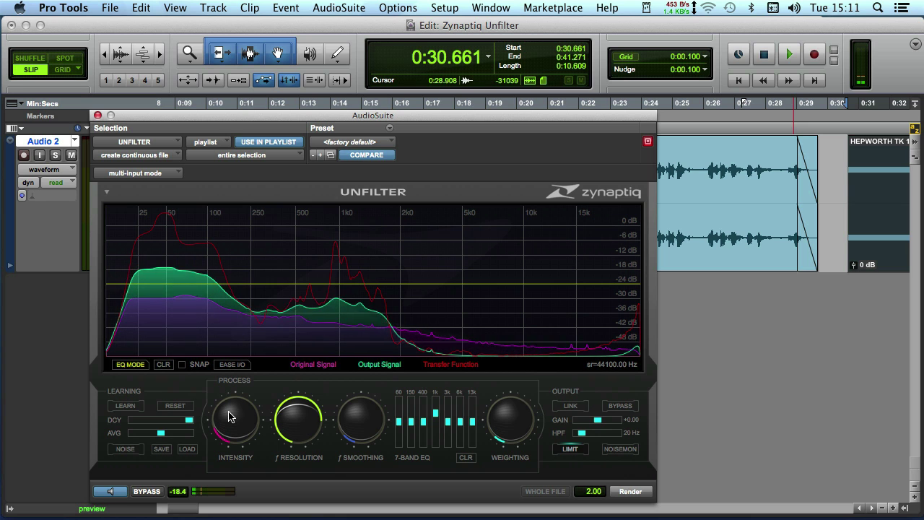
Stop the preview, play the dialogue from 0:24.938, and lower the processing level to -20.3
{"action": "left_click", "coordinate": [113, 495]}
{"action": "left_click", "coordinate": [669, 163]}
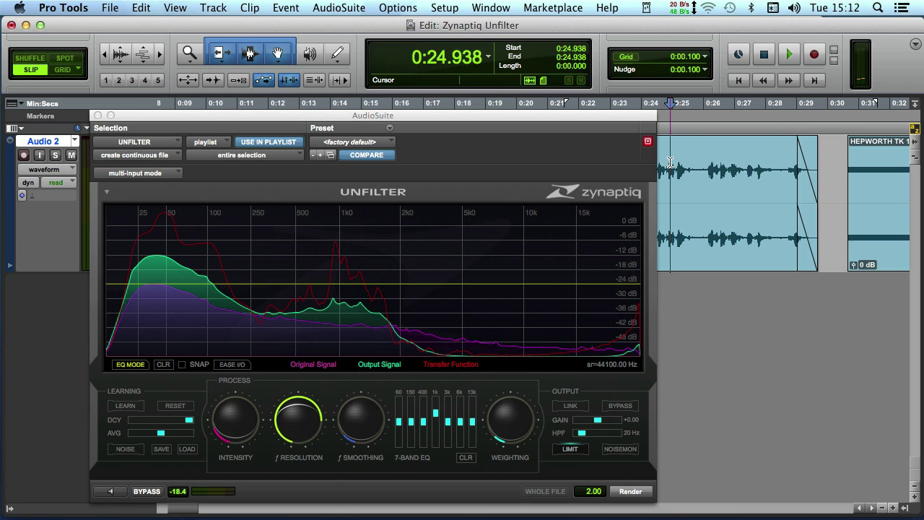
{"action": "key", "text": "space"}
{"action": "key", "text": "space"}
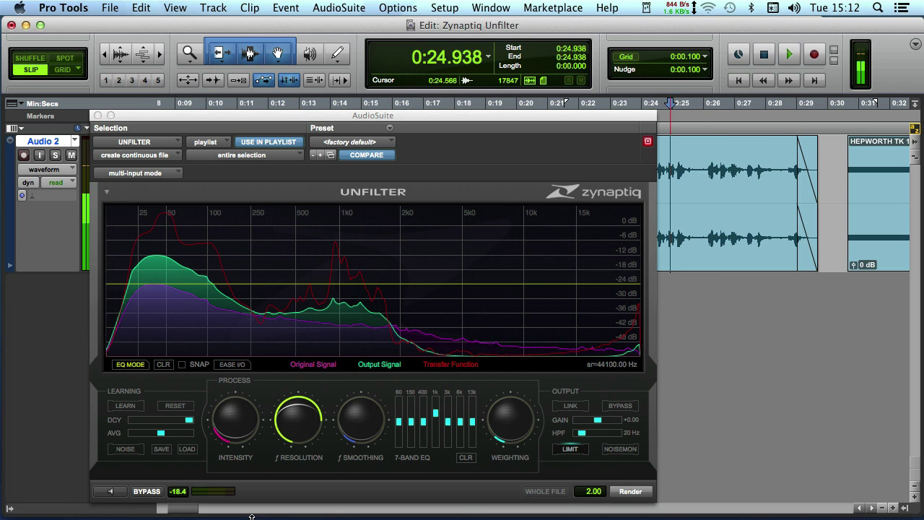
{"action": "left_click", "coordinate": [177, 491]}
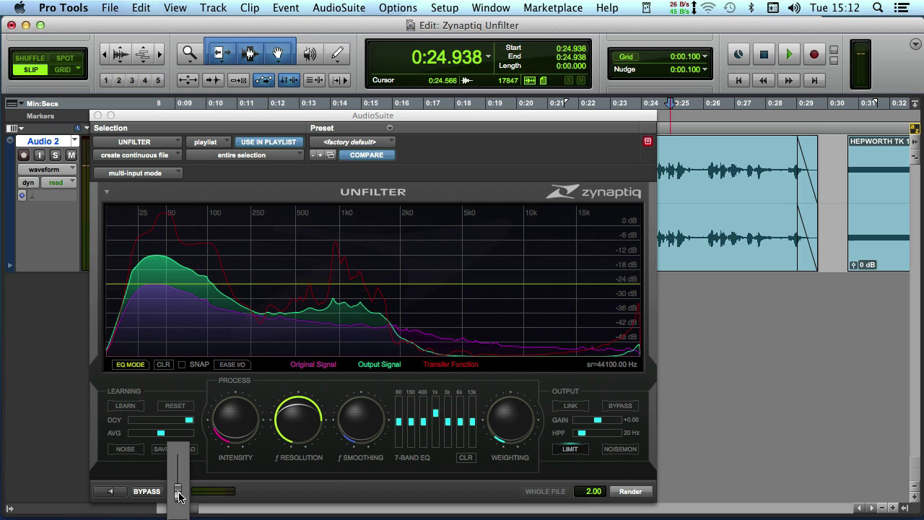
{"action": "left_click_drag", "start_coordinate": [179, 495], "coordinate": [179, 497]}
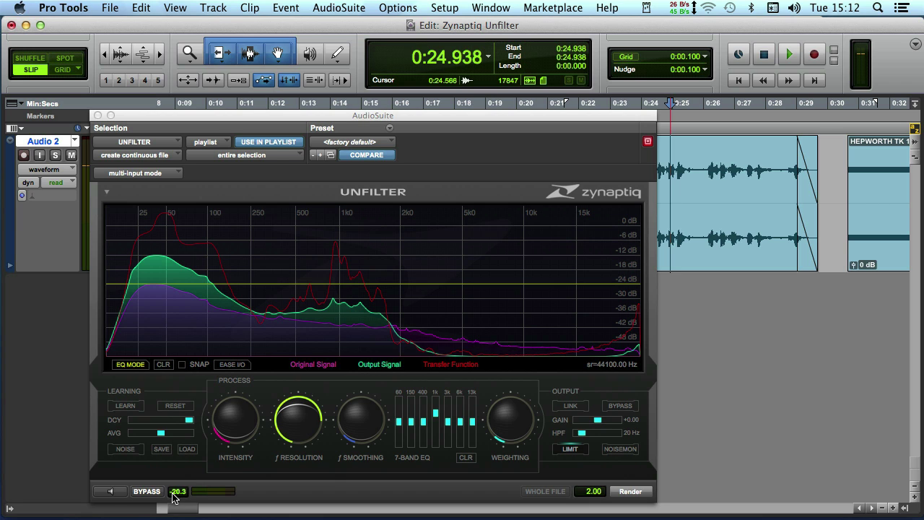
Dismiss the no-audio warning, preview HEPWORTH TK 1, and set output gain to -4.71
{"action": "left_click", "coordinate": [112, 493]}
{"action": "left_click", "coordinate": [587, 243]}
{"action": "left_click", "coordinate": [873, 251]}
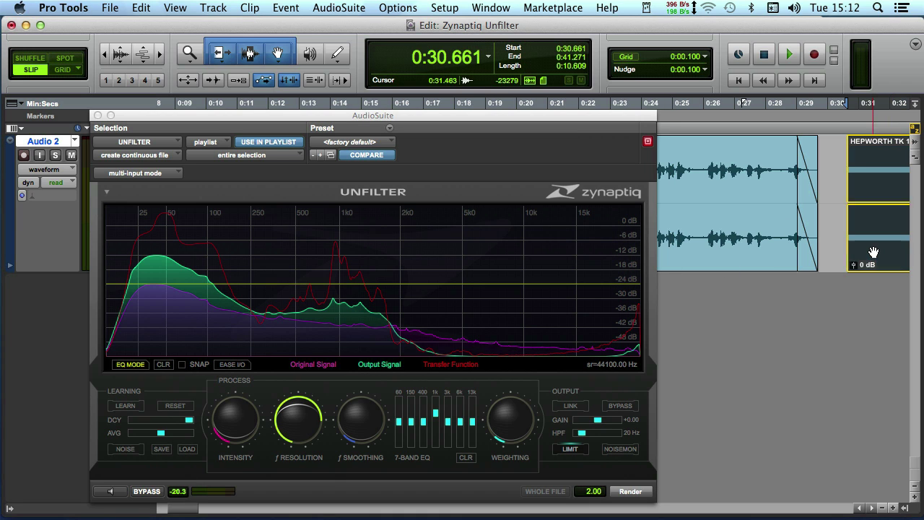
{"action": "left_click", "coordinate": [105, 492]}
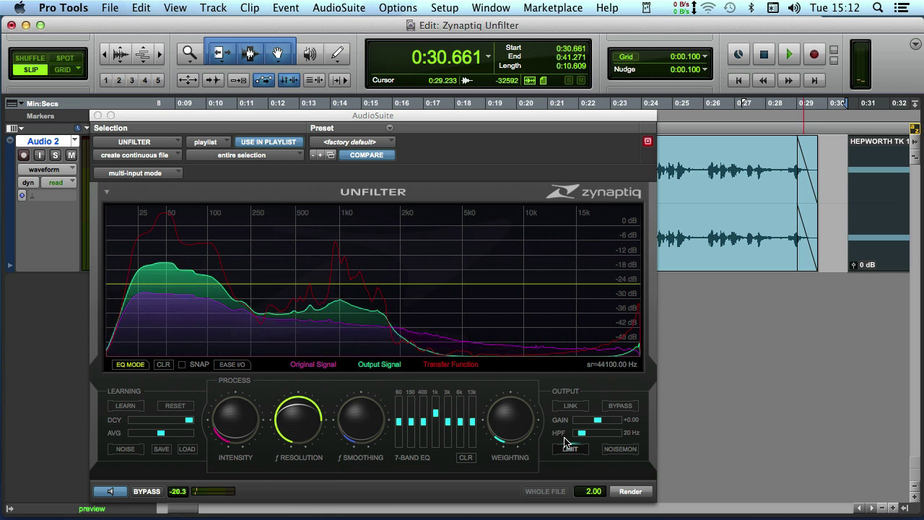
{"action": "left_click_drag", "start_coordinate": [596, 422], "coordinate": [588, 425]}
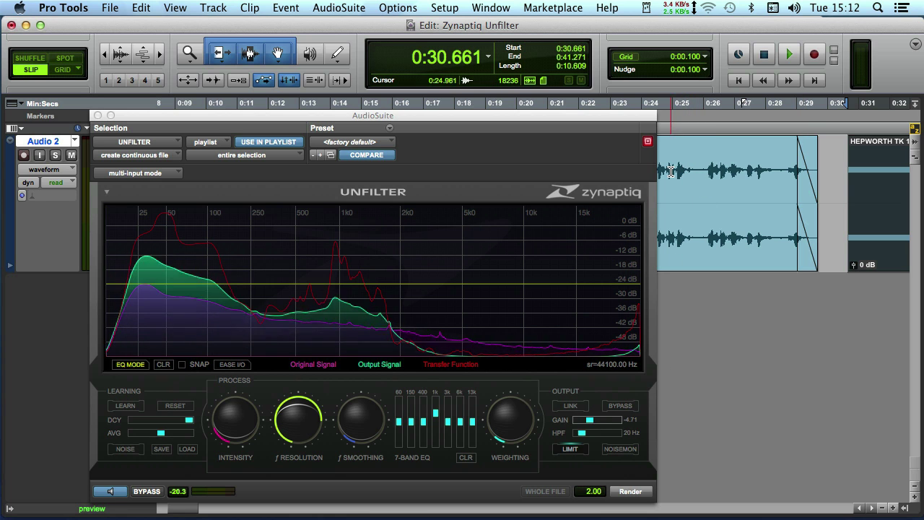
Stop the preview and compare against the dialogue played from 0:24.868
{"action": "left_click", "coordinate": [101, 491]}
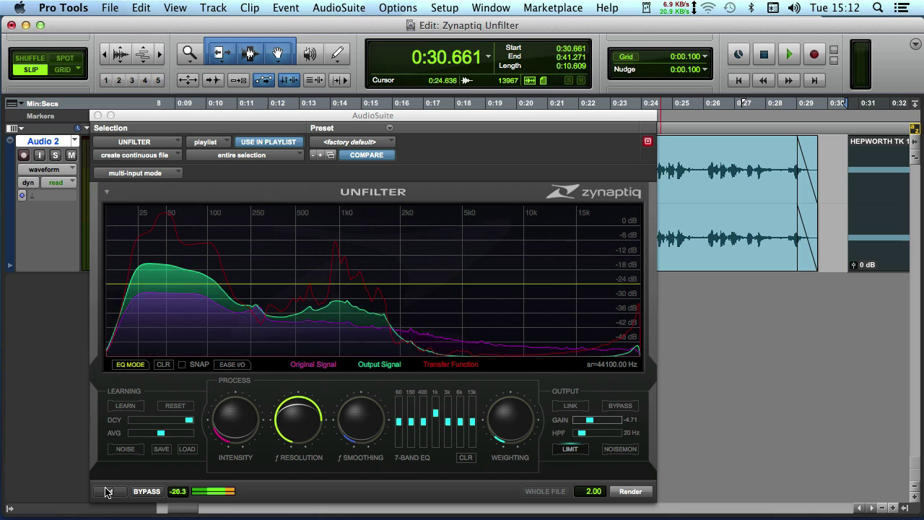
{"action": "left_click", "coordinate": [668, 170]}
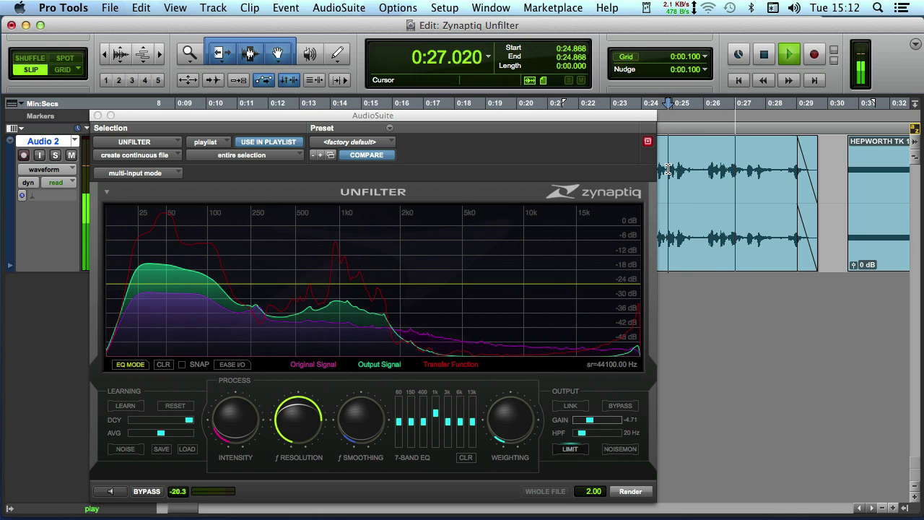
{"action": "key", "text": "space"}
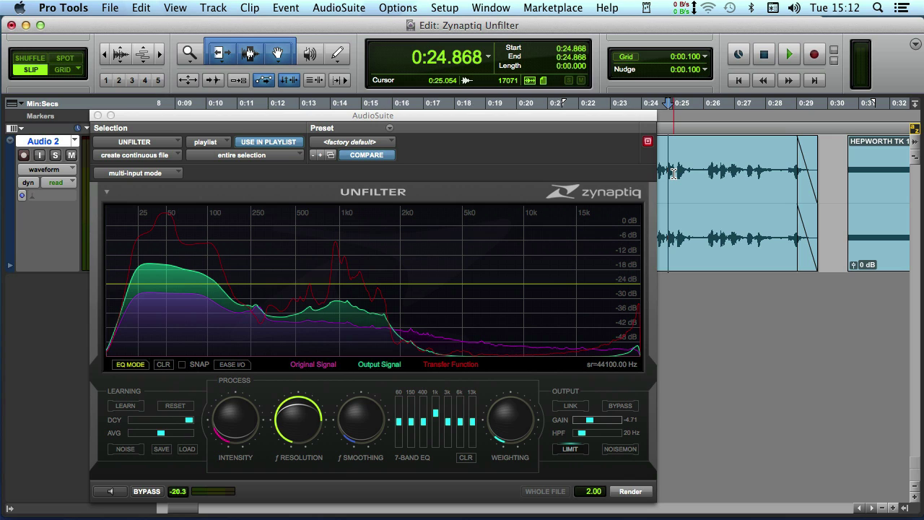
Render Unfilter onto the whole HEPWORTH TK 1 clip, pull its clip gain to -9.2 dB, then place the cursor at 0:25.216
{"action": "double_click", "coordinate": [883, 247]}
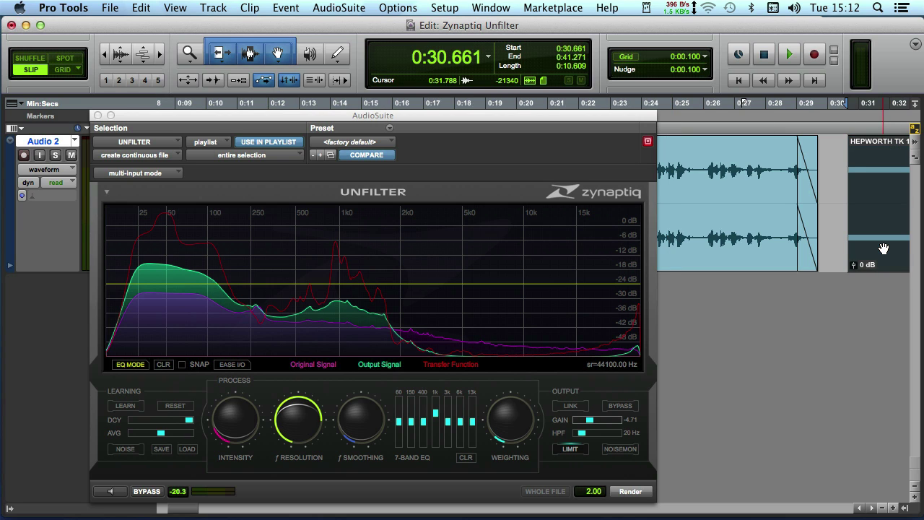
{"action": "left_click", "coordinate": [630, 491]}
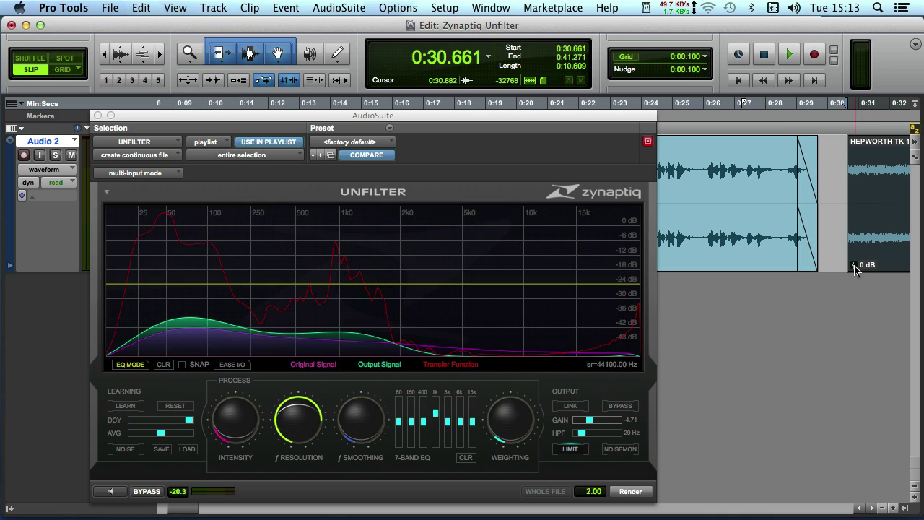
{"action": "left_click_drag", "start_coordinate": [855, 268], "coordinate": [850, 278]}
{"action": "left_click", "coordinate": [679, 183]}
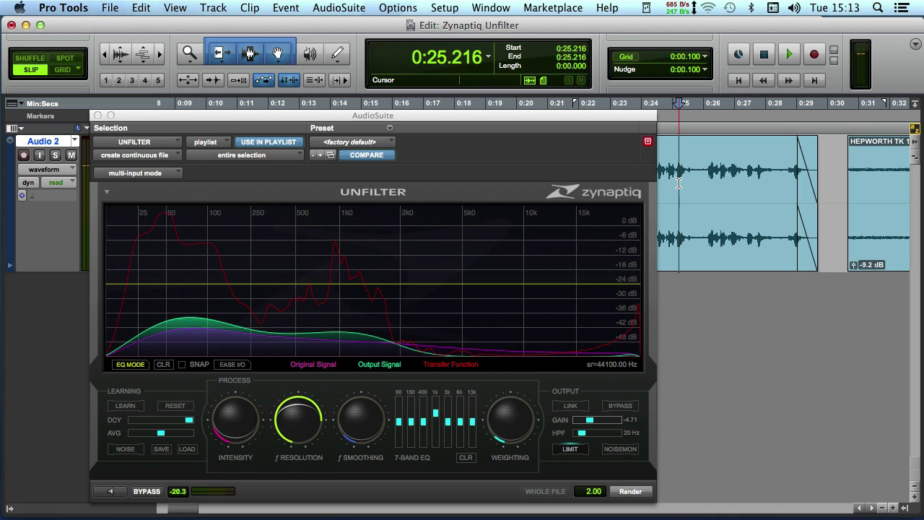